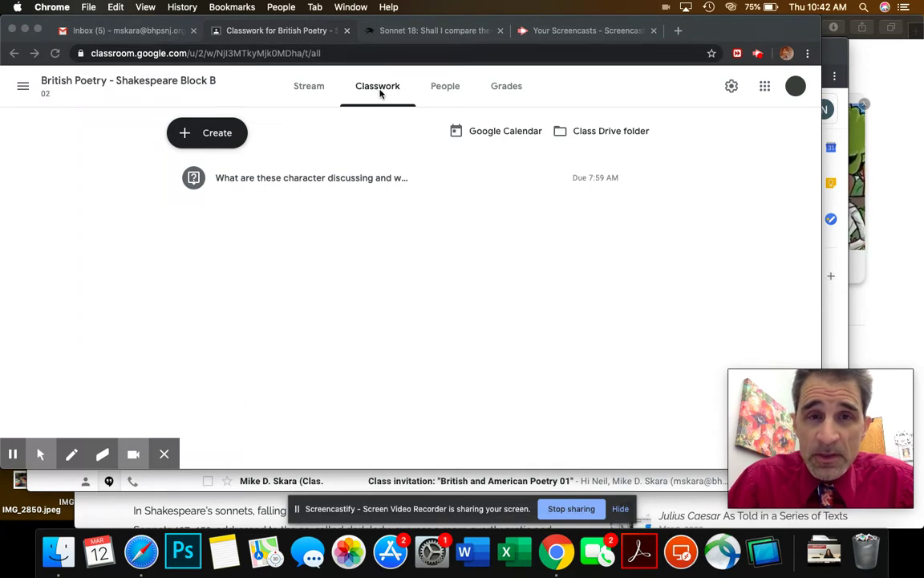
Create a new assignment titled "React to Sonnet 18" in the British Poetry class
left_click(214, 136)
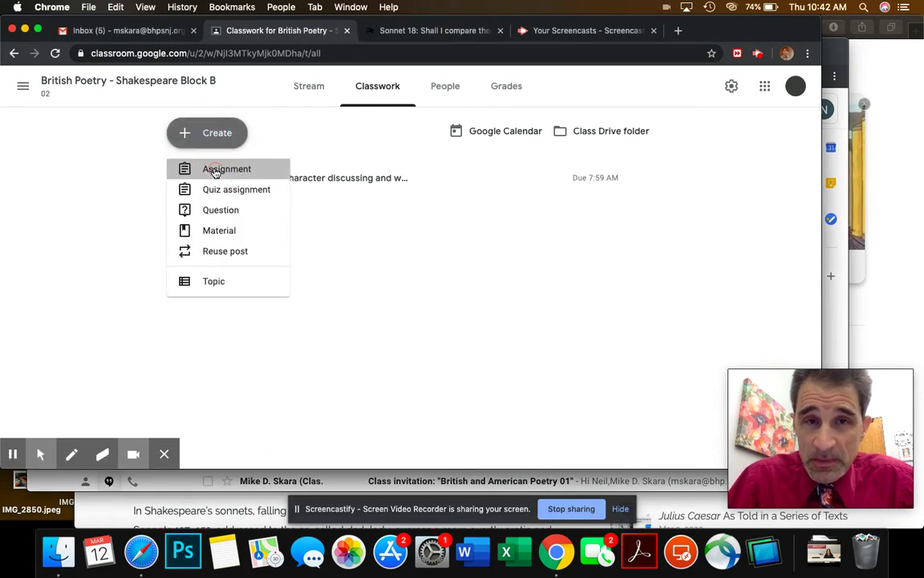
left_click(215, 171)
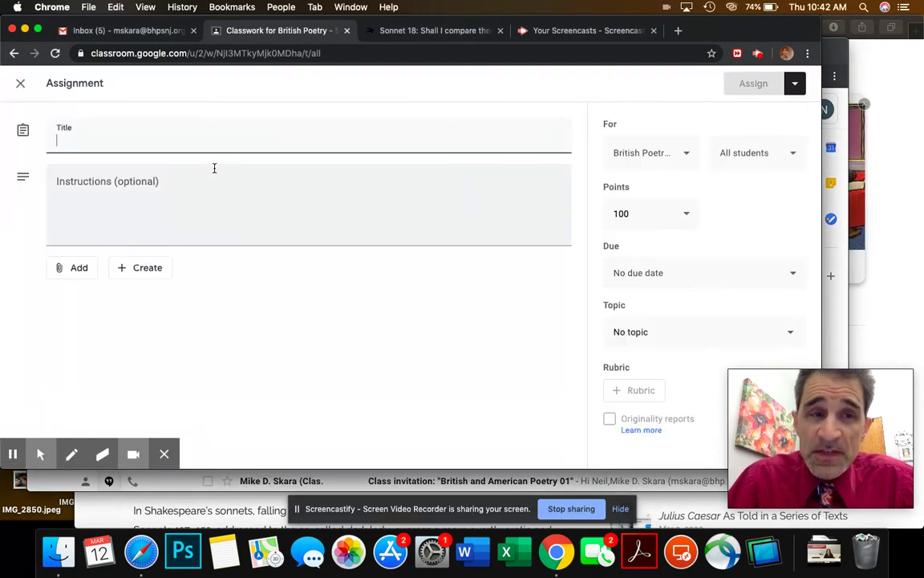
type("React")
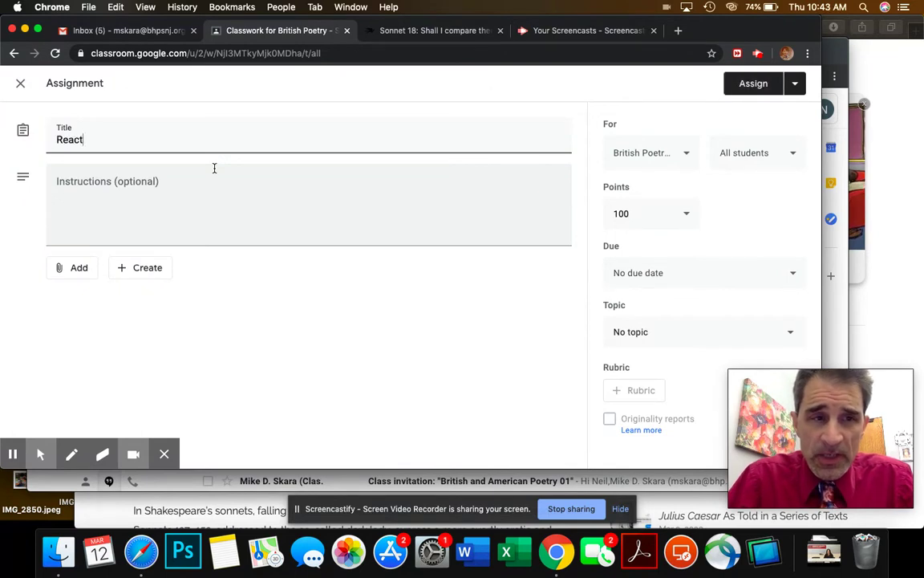
type(" to Sonnet ")
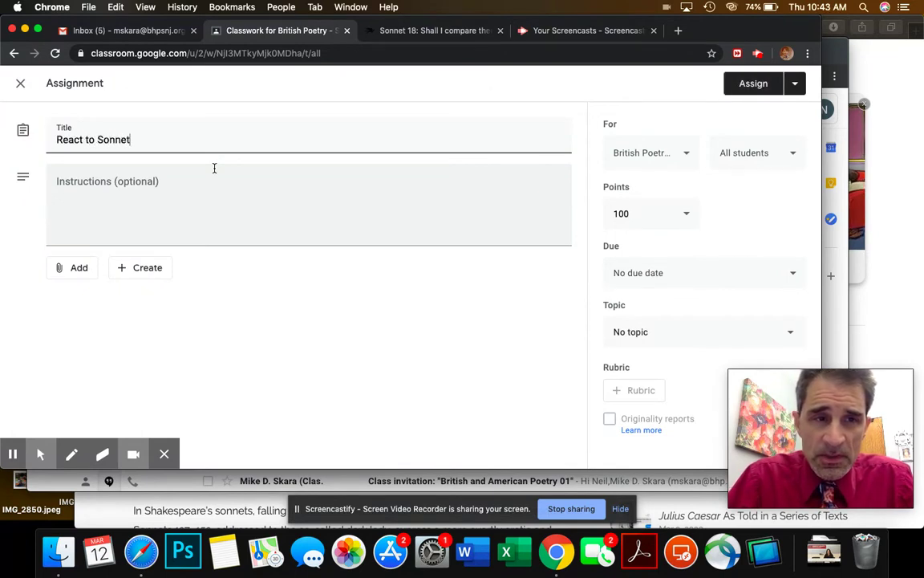
type("18")
Enter the assignment instructions "Please react to Sonnet 18 and answer the questions in the attached document"
left_click(196, 190)
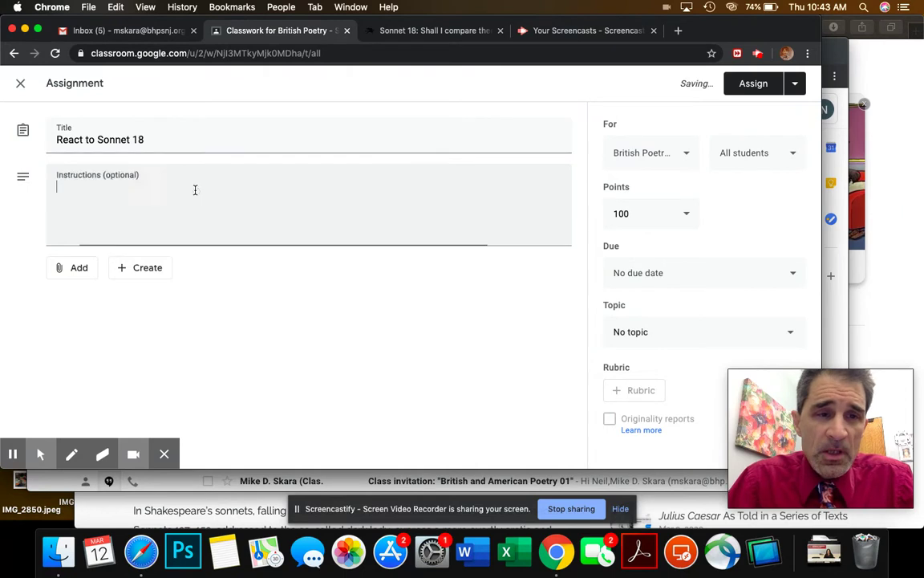
type("Please ")
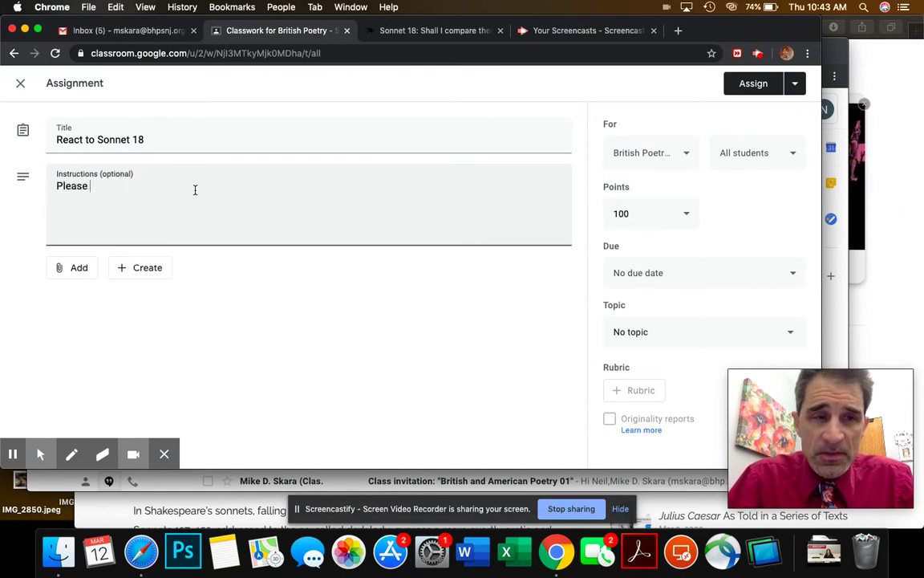
type("react to S")
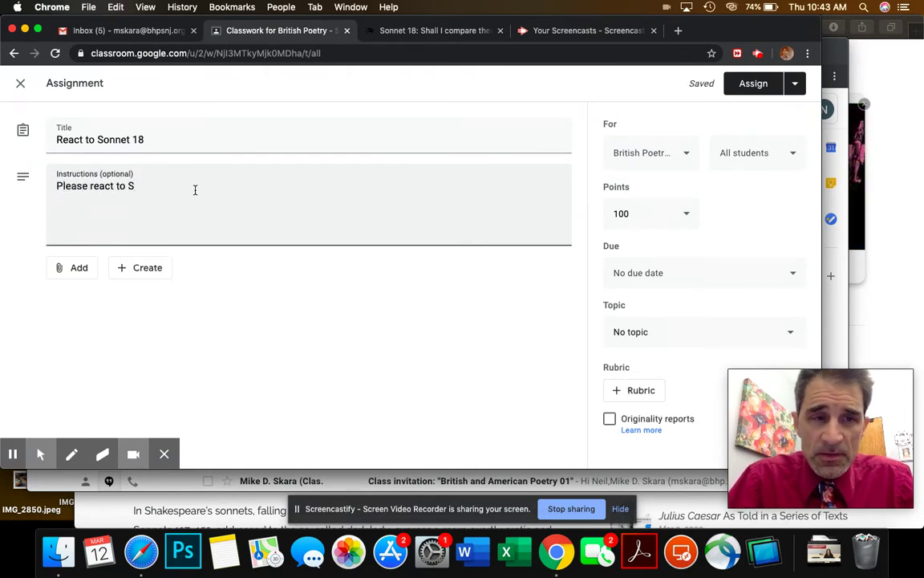
type("onnet 18 and answer the questions in the attached")
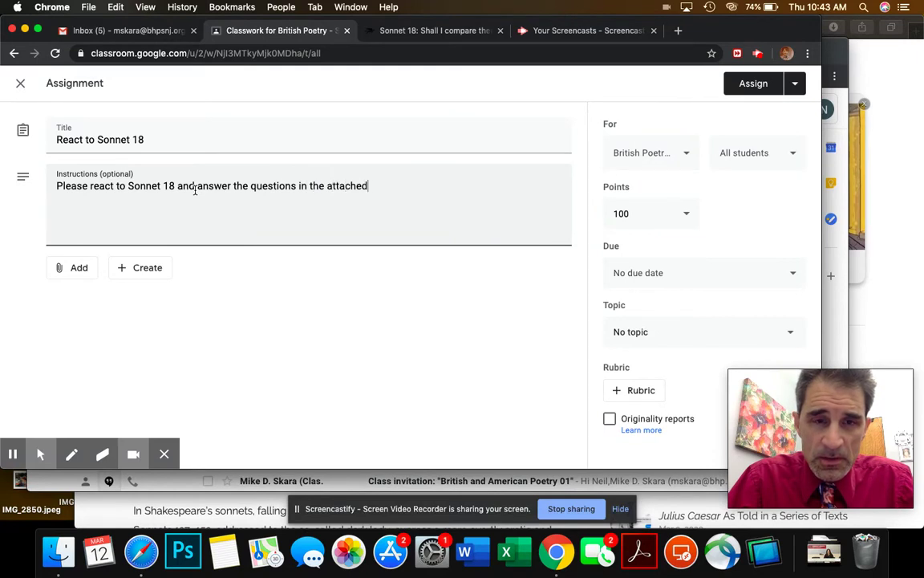
type("ocument")
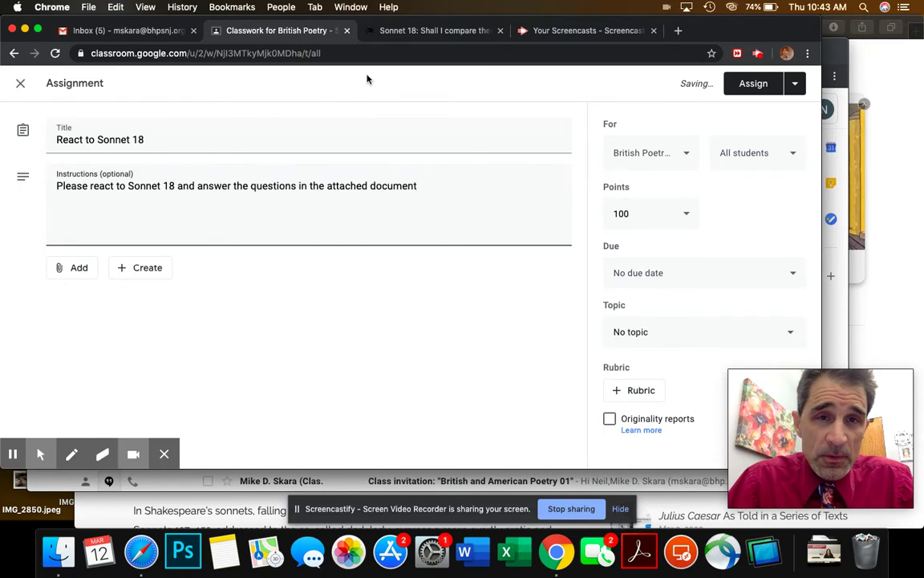
Add the Poetry Foundation web address of Sonnet 18 below the instructions, separated by a blank line
left_click(401, 31)
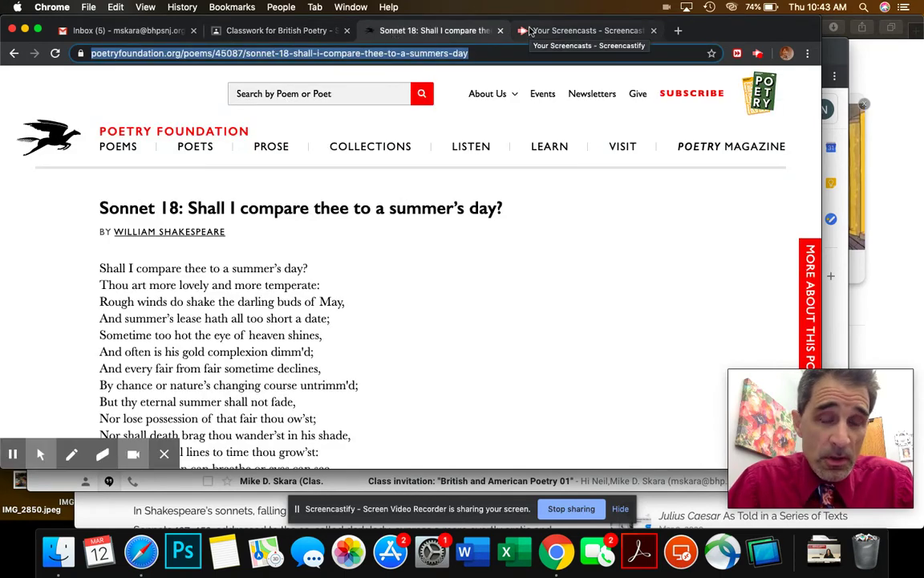
left_click(281, 30)
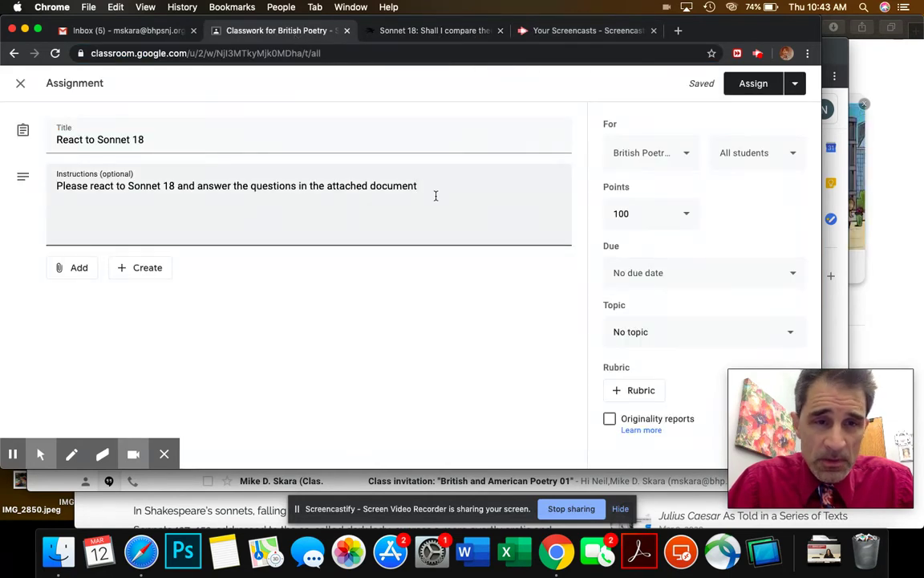
key("Return")
key("Return")
type("https://www.poetryfoundation.org/poems/45087/sonnet-18-shall-i-compare-thee-to-a-summers-day")
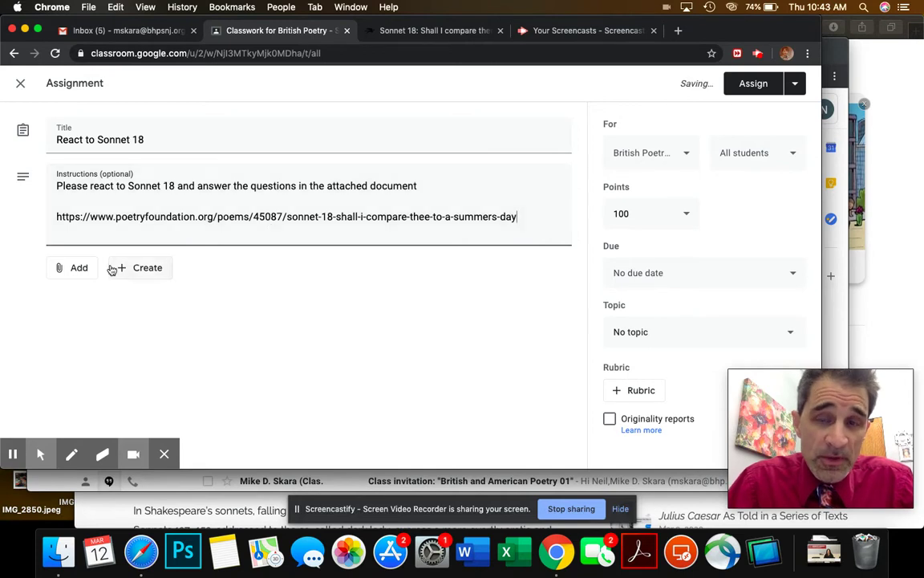
Attach "Reading Response to Shakespeare's Sonnet 18" from Google Drive and set it to make a copy for each student
left_click(80, 272)
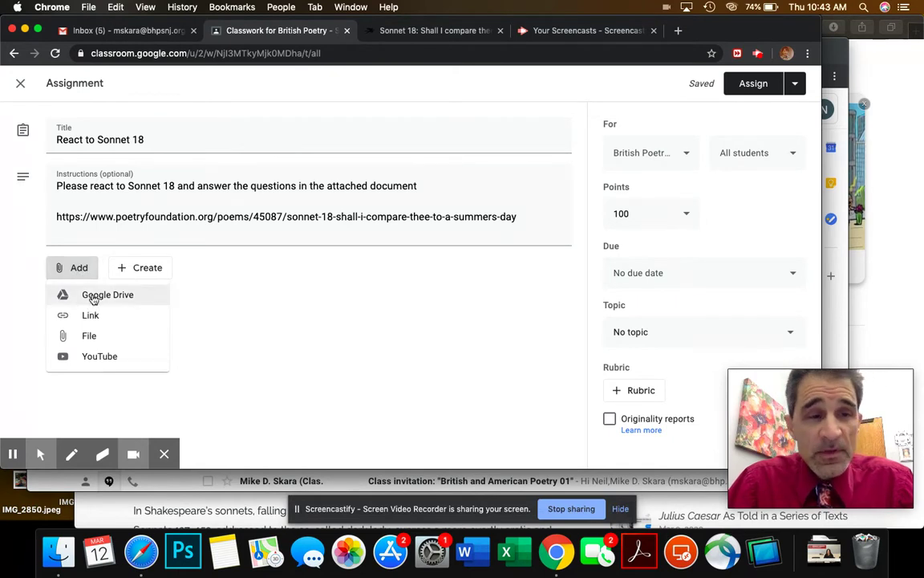
left_click(91, 296)
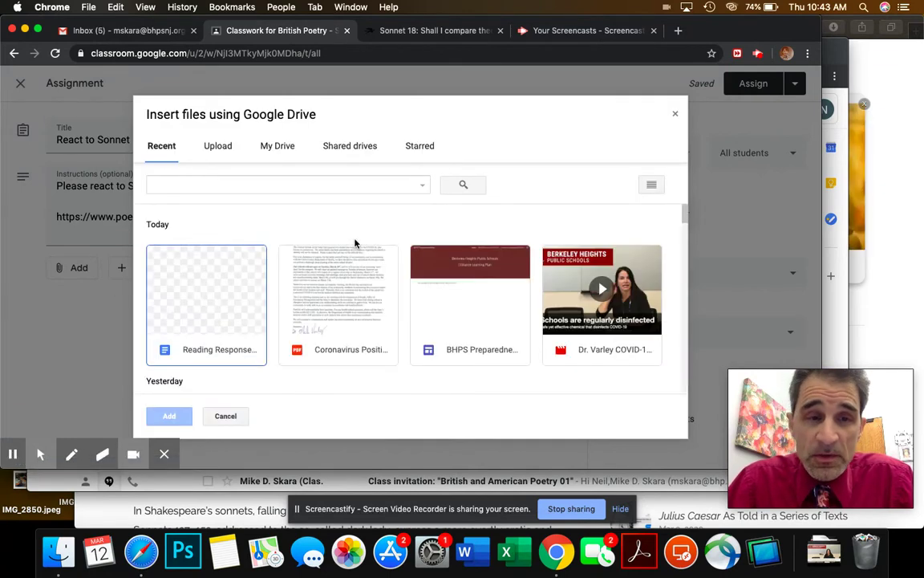
left_click(220, 300)
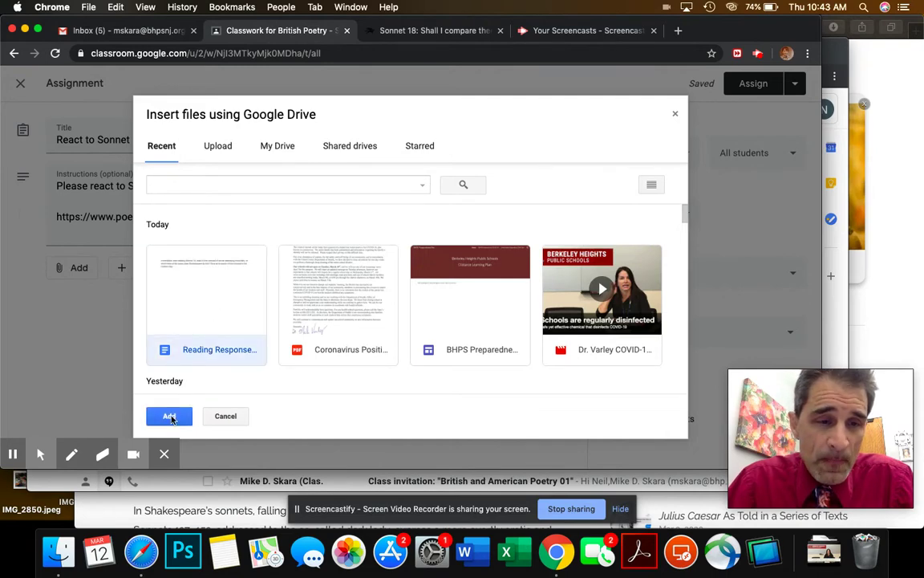
left_click(169, 417)
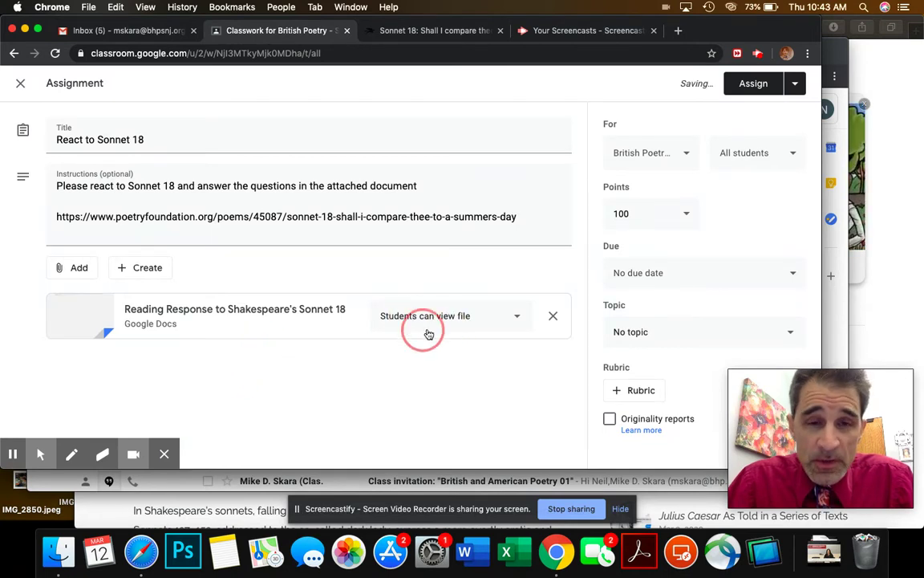
left_click(517, 321)
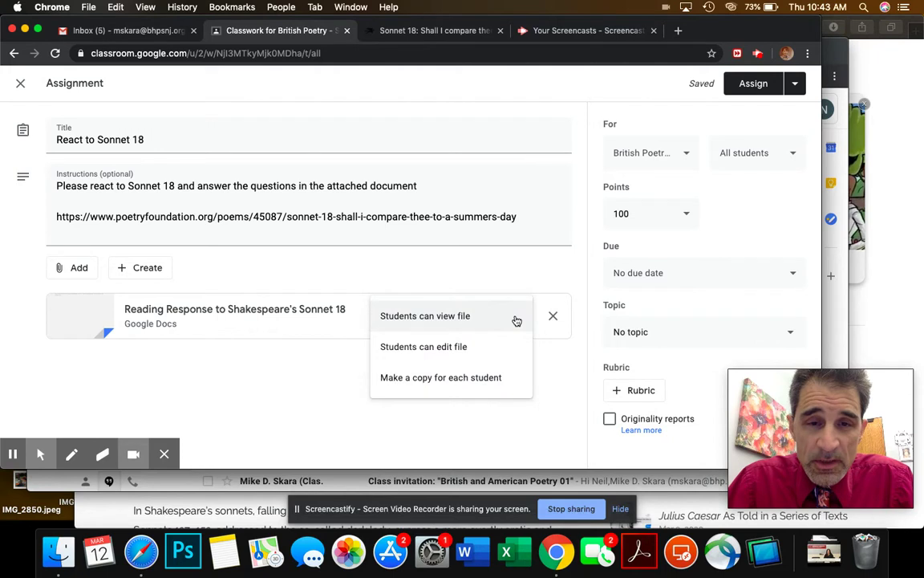
left_click(435, 378)
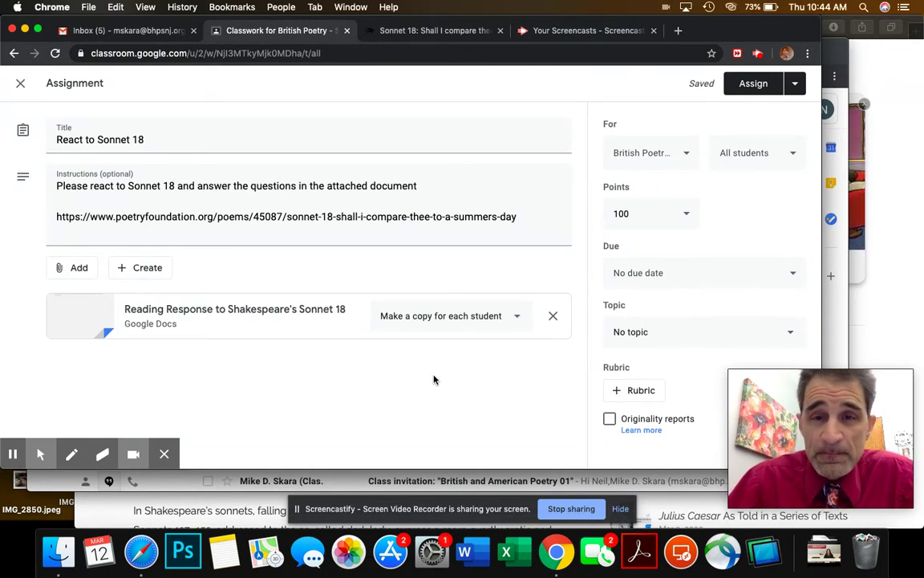
Set the assignment's due date to Mar 12, 2020 and its due time to 2:59 PM
left_click(788, 273)
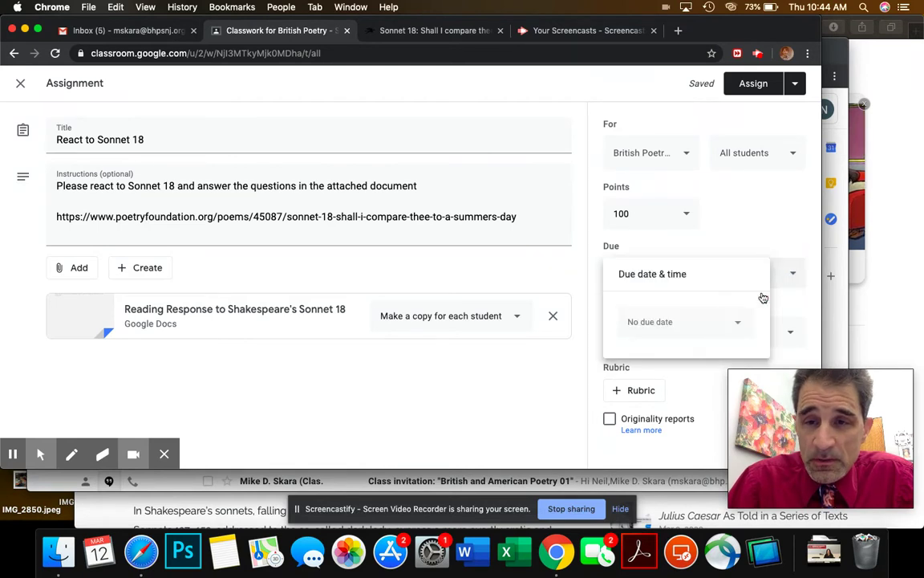
left_click(678, 322)
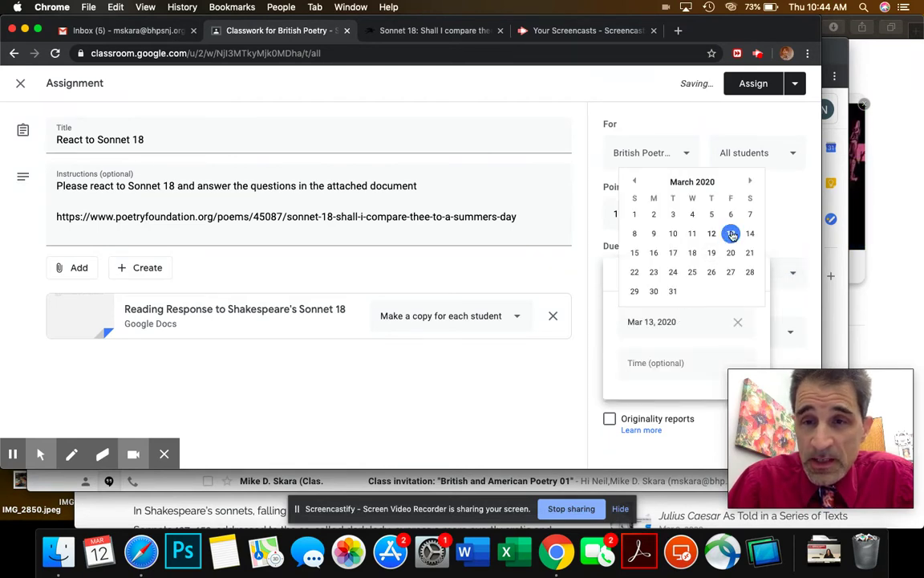
left_click(711, 234)
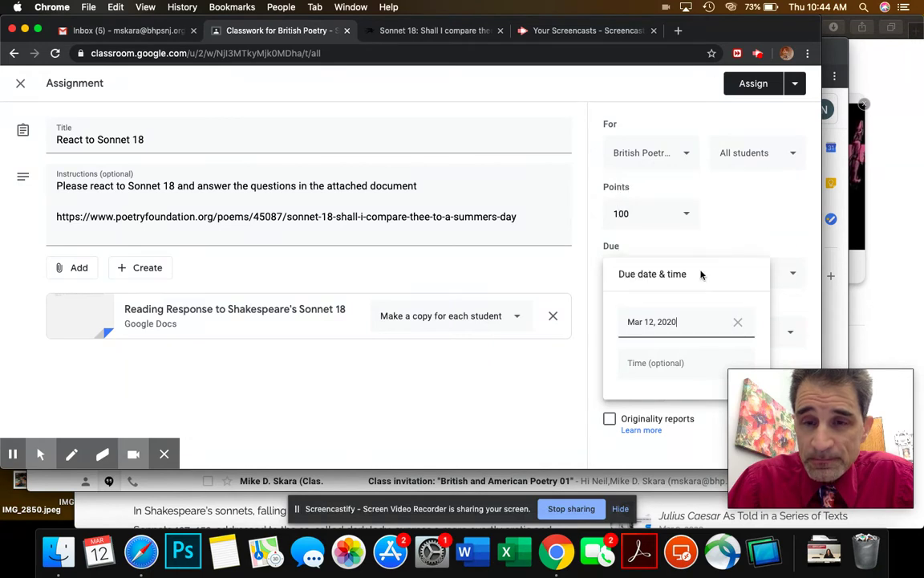
left_click(675, 361)
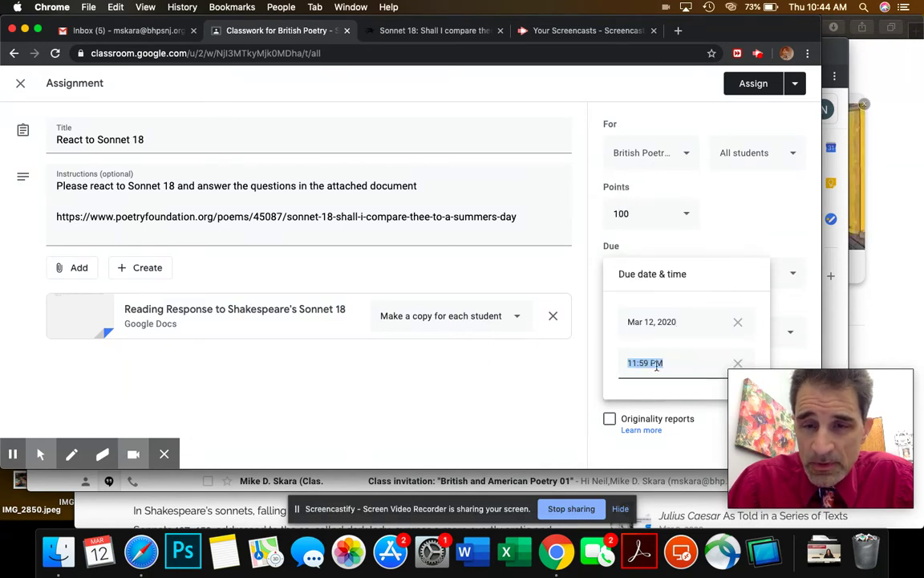
left_click(640, 362)
key("BackSpace")
key("BackSpace")
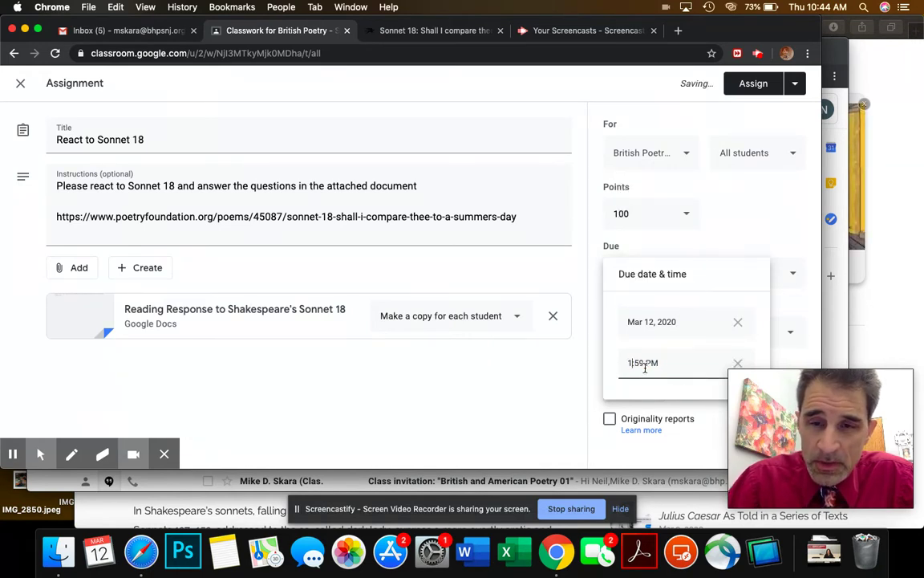
type("2")
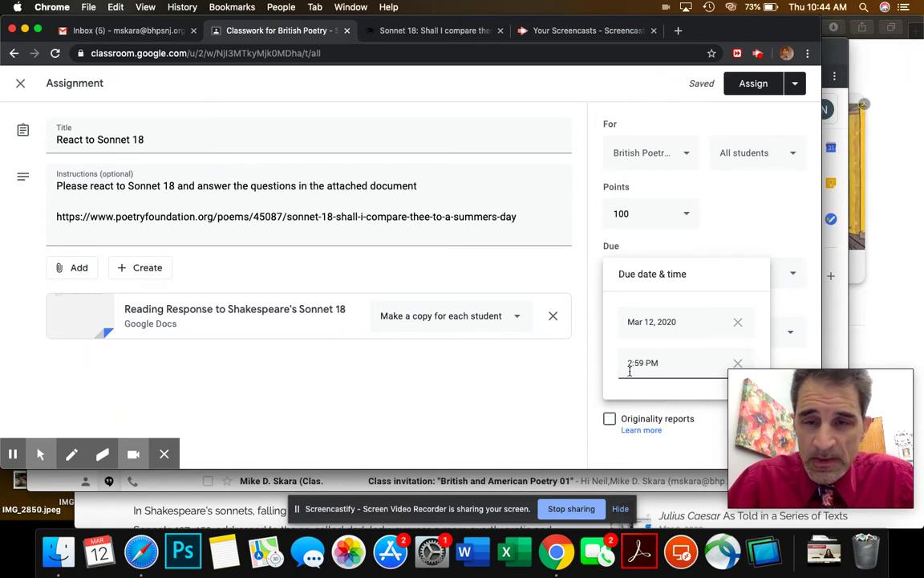
left_click(559, 386)
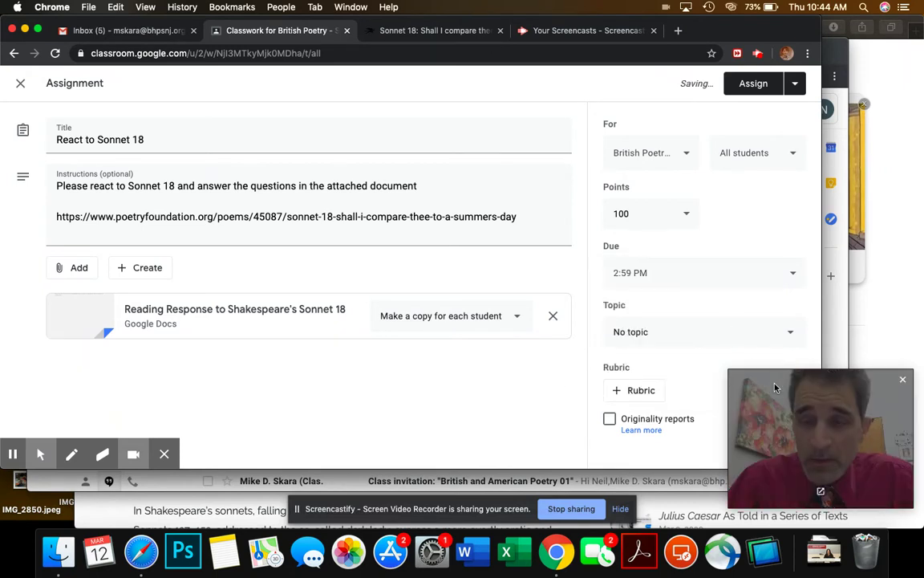
Enable originality reports for the assignment and assign it to all students in the class
left_click(747, 393)
left_click_drag(747, 393, 310, 392)
left_click(610, 419)
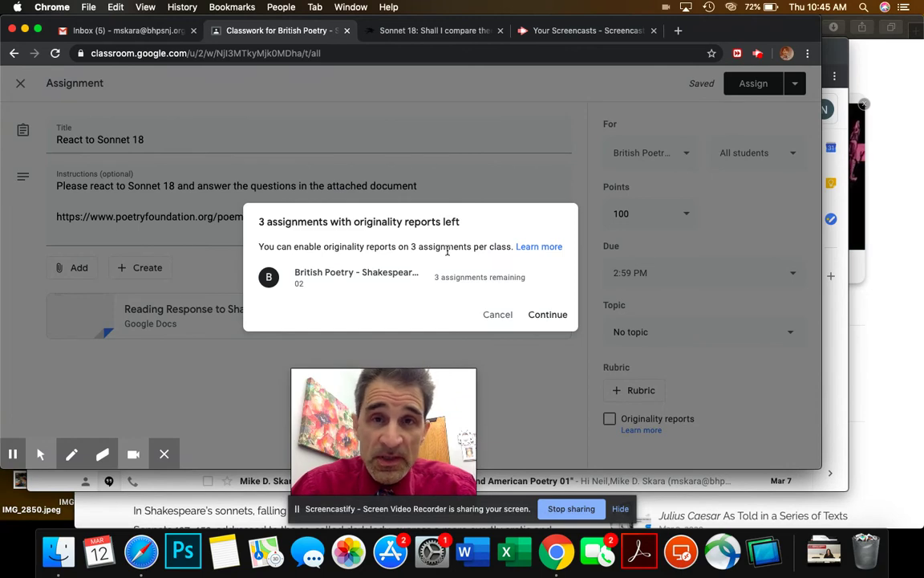
left_click(546, 316)
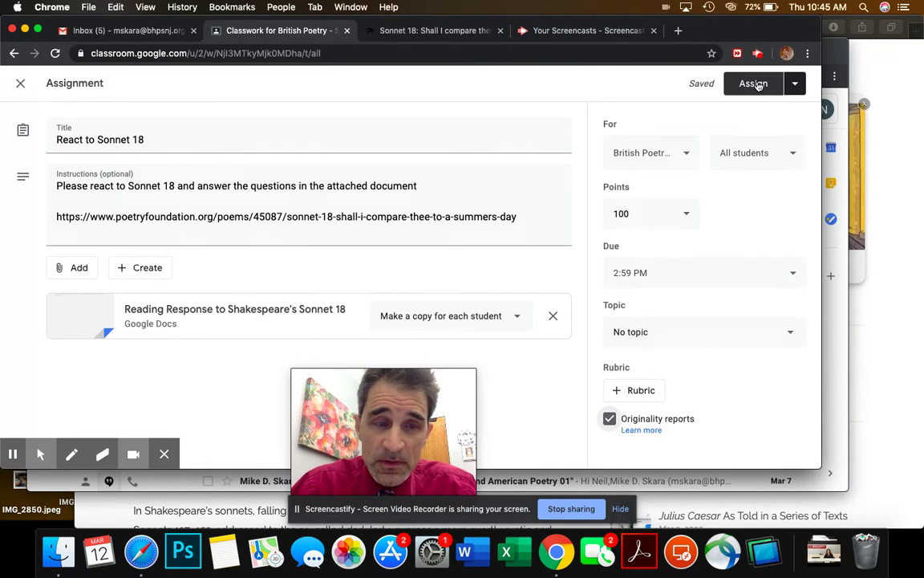
left_click(758, 85)
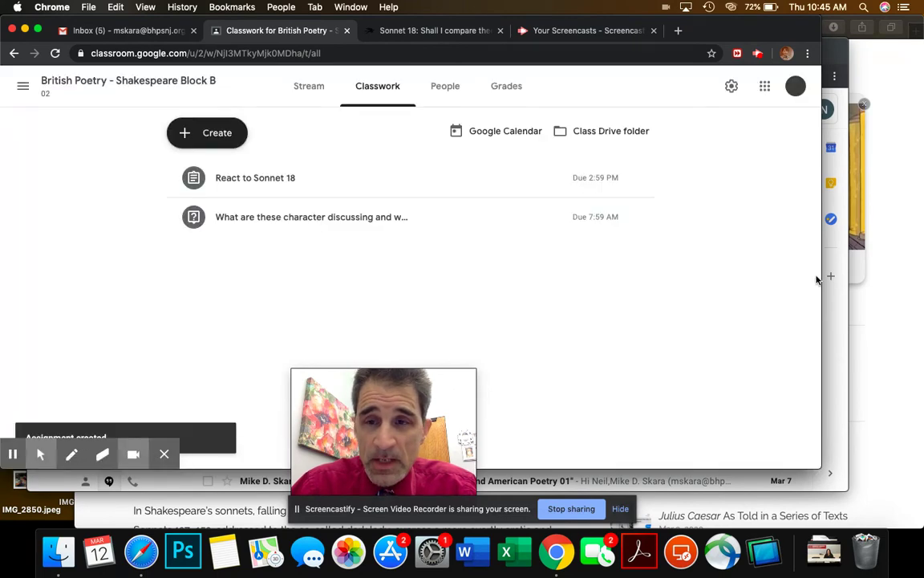
Switch to the student's Incognito window, open Google Classroom and show the new assignment in the British Poetry - Shakespeare Block B stream
left_click(832, 315)
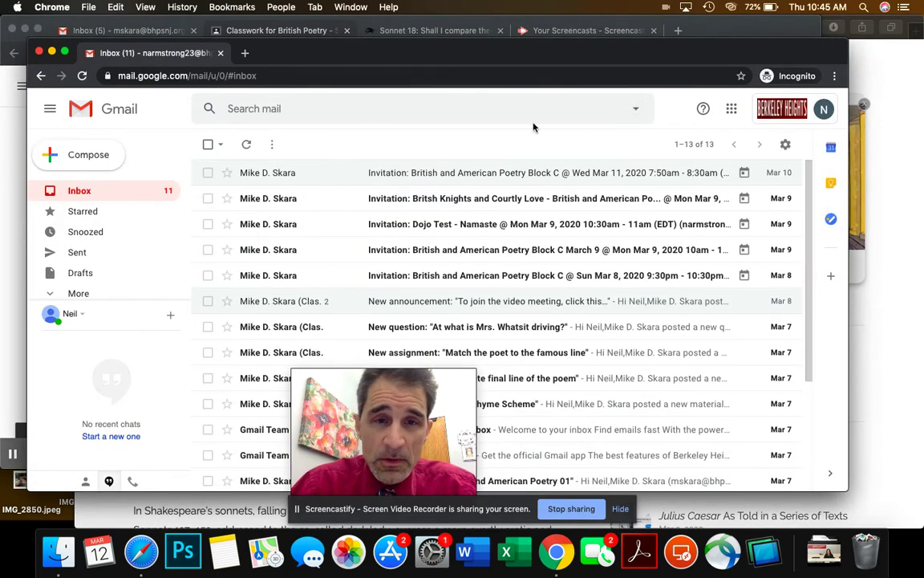
left_click(731, 110)
left_click(673, 237)
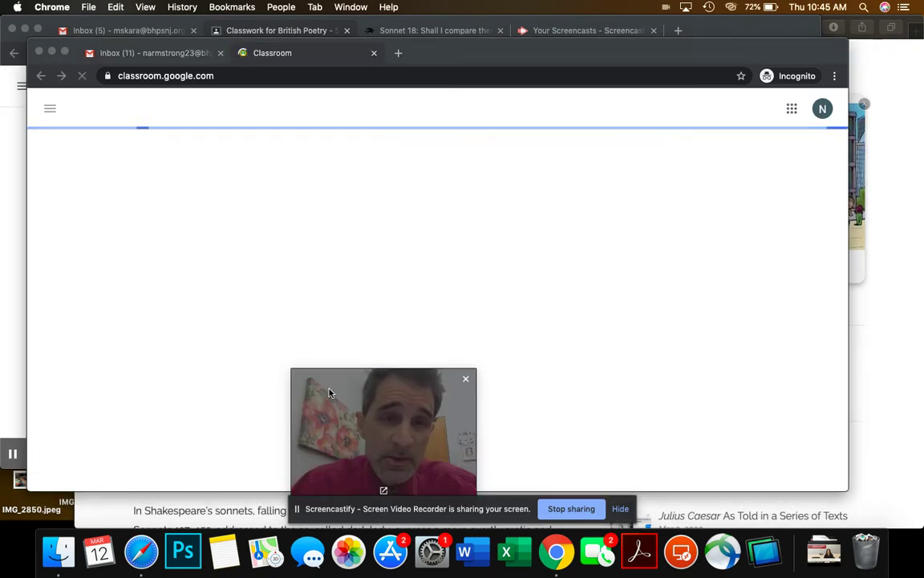
left_click_drag(330, 390, 752, 398)
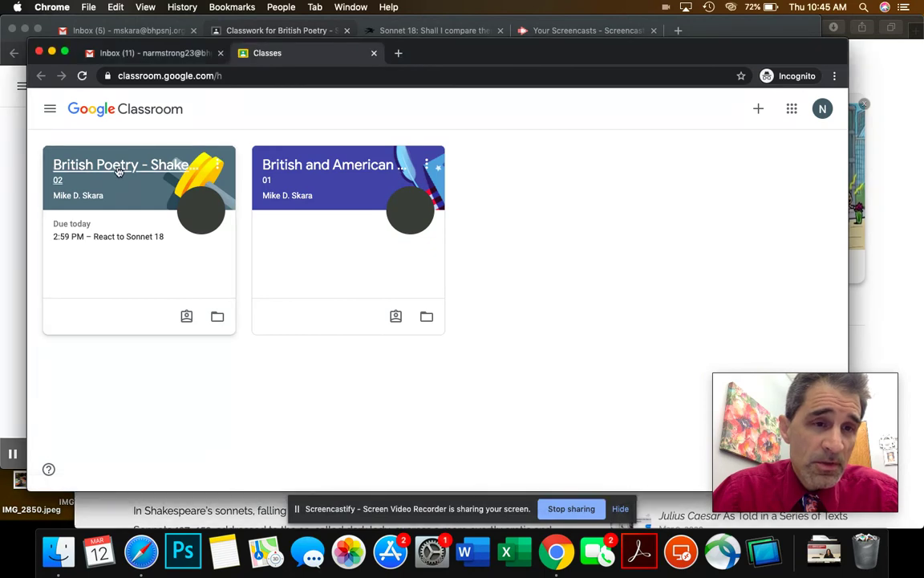
left_click(117, 170)
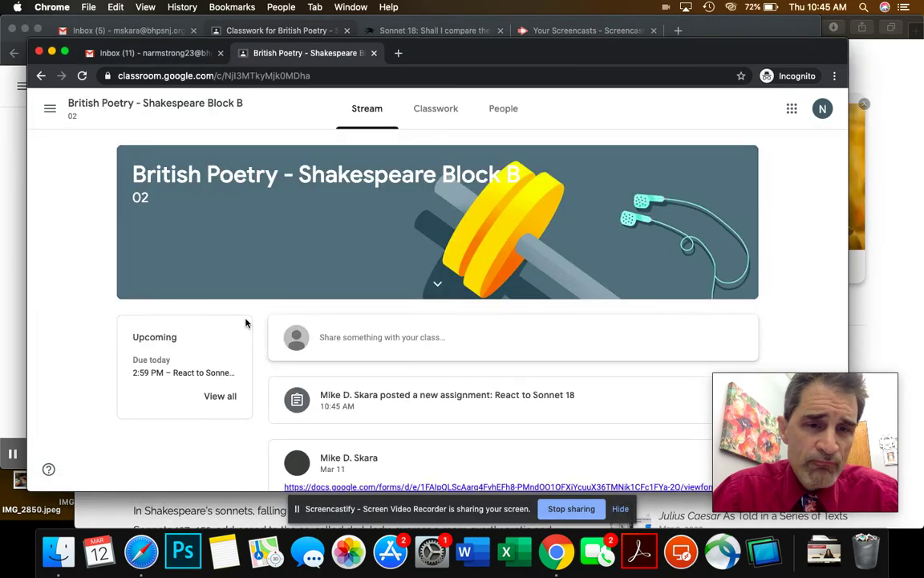
scroll(302, 345, "down", 2)
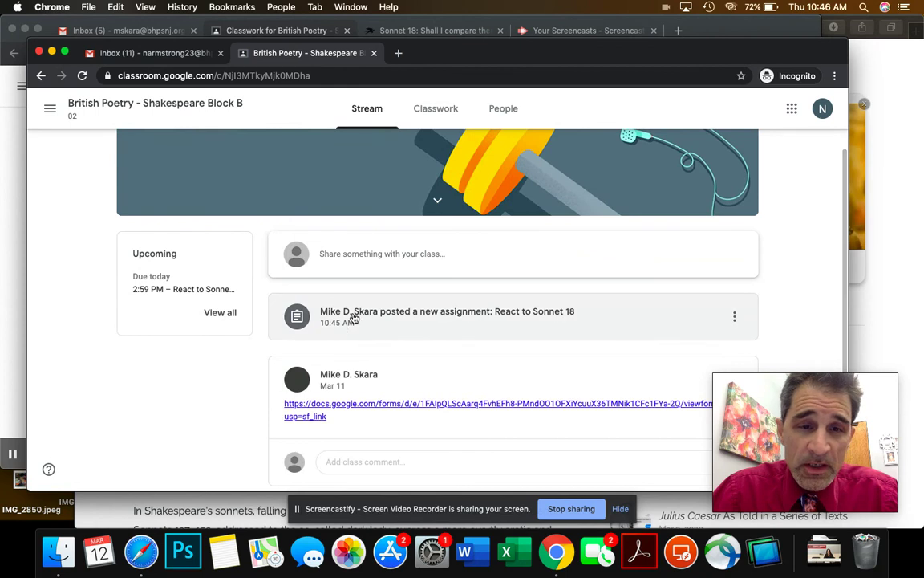